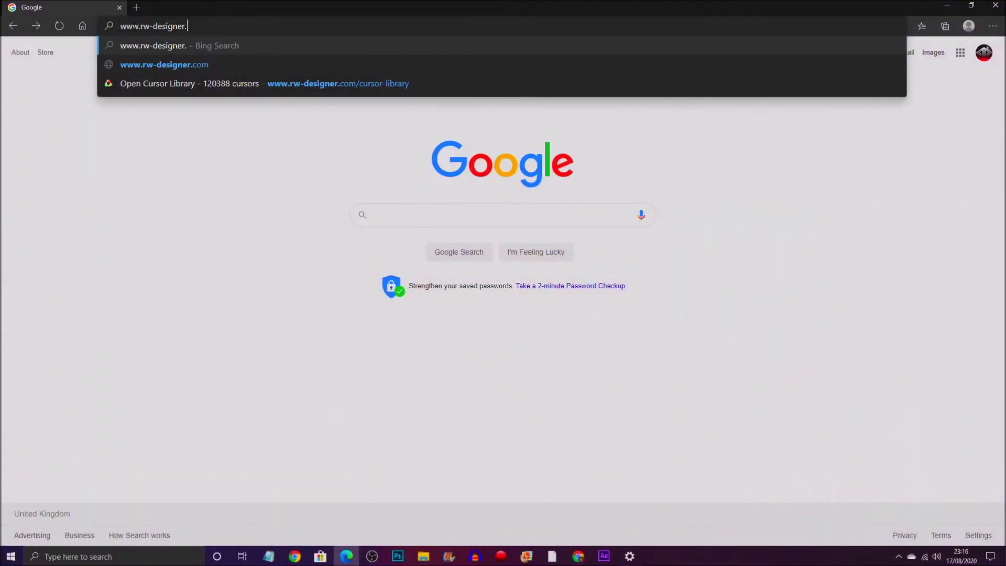
# Load rw-designer.com and browse the latest cursor additions in its Gallery
pyautogui.write('com')
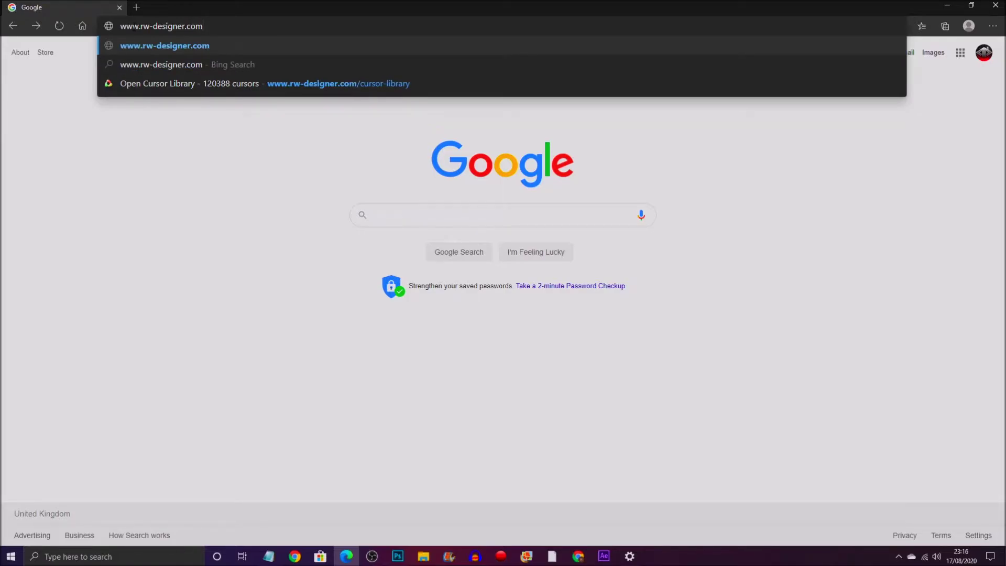
pyautogui.press('Return')
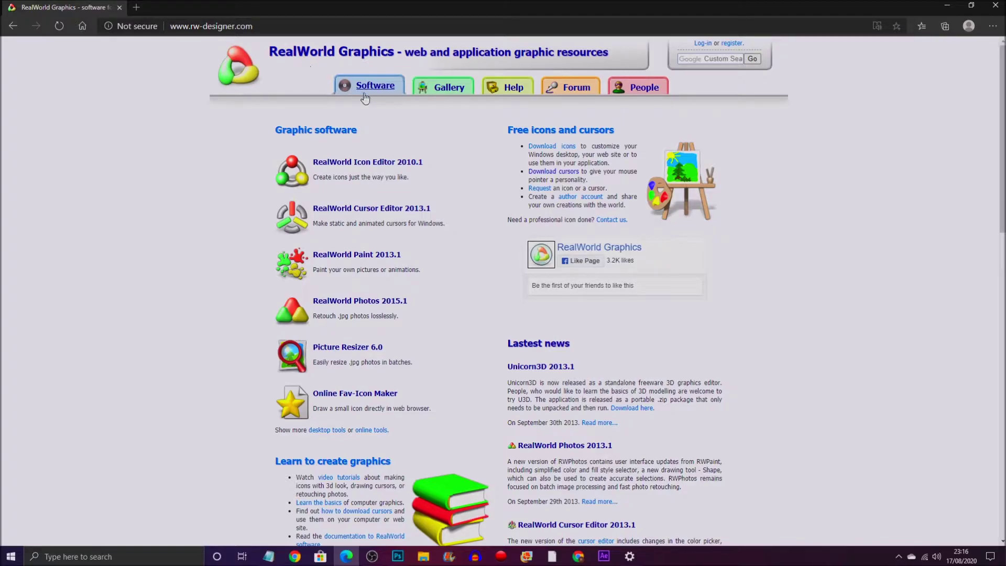
pyautogui.click(444, 92)
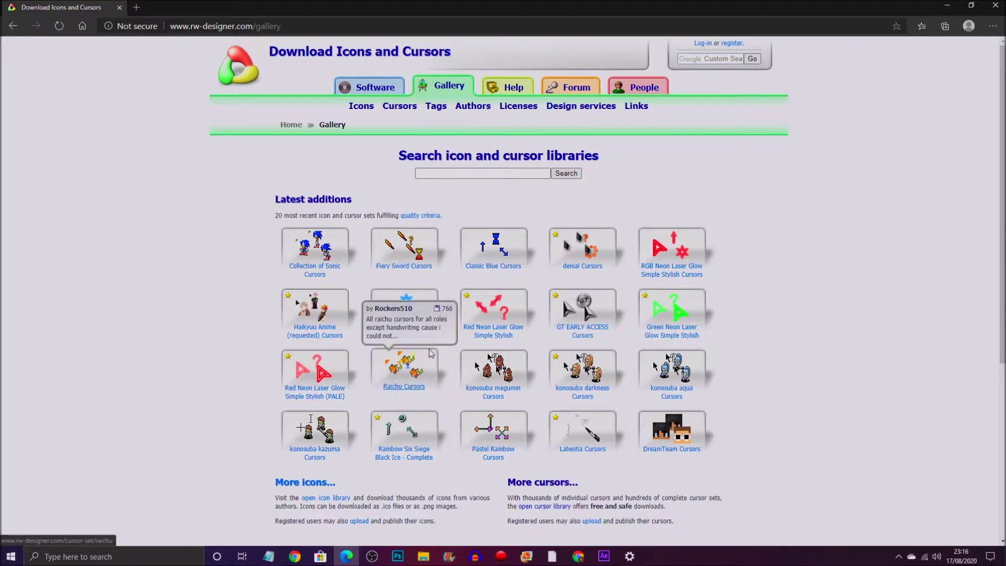
pyautogui.scroll(-5, 442, 367)
pyautogui.scroll(1, 442, 369)
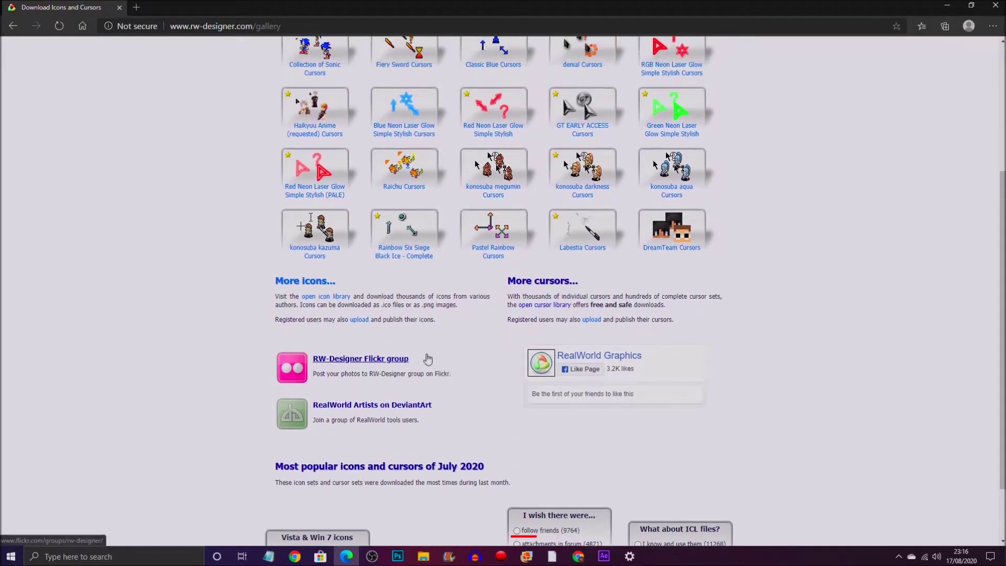
pyautogui.scroll(-3, 346, 292)
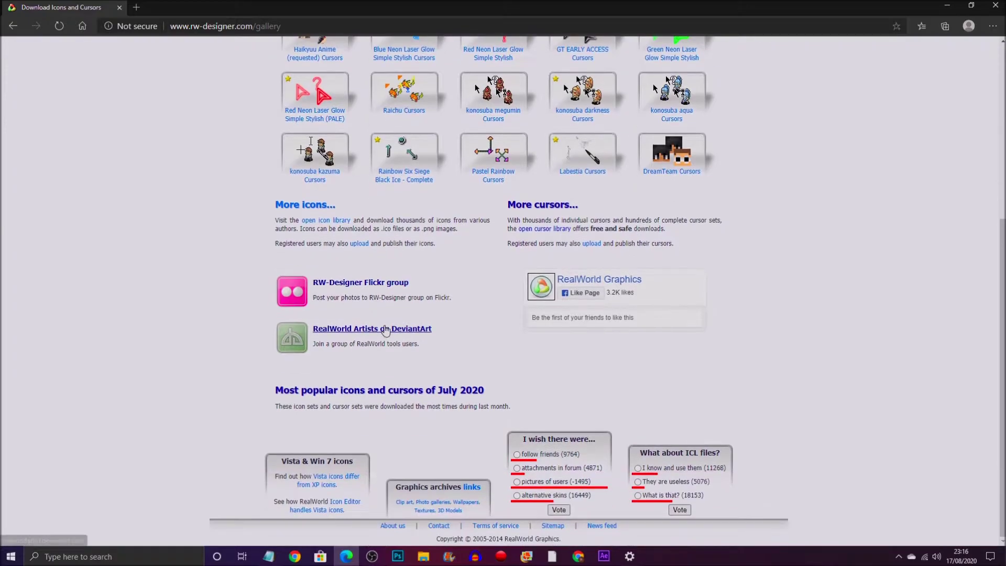
pyautogui.scroll(5, 520, 358)
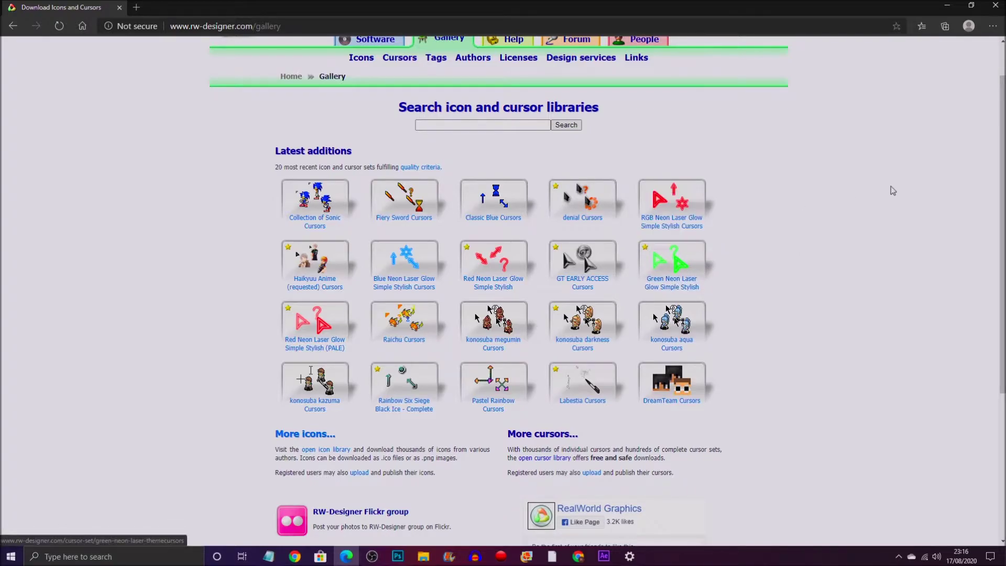
# Download the Green Neon Laser Glow Simple Stylish set as green-neon-laser-themecursors.zip
pyautogui.click(672, 258)
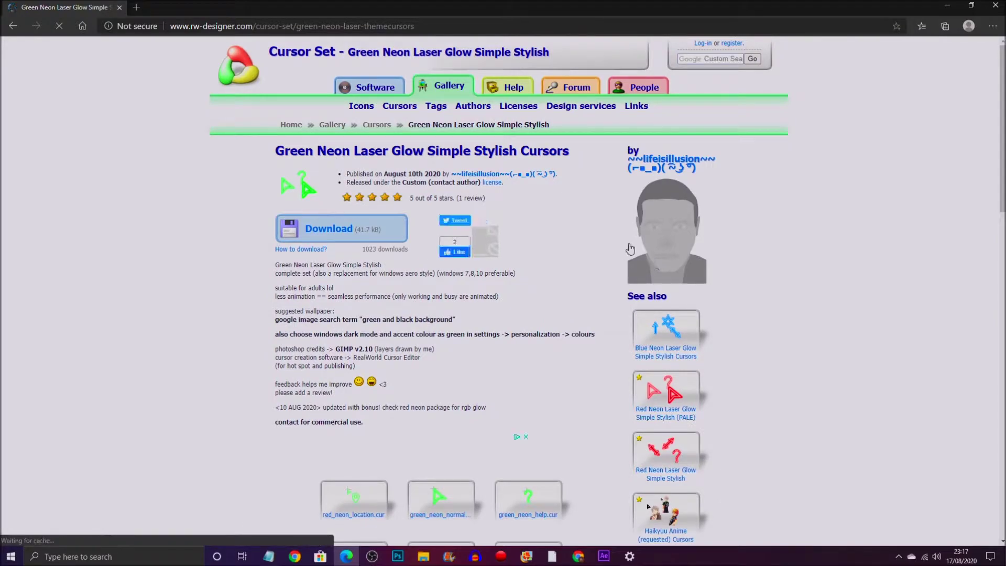
pyautogui.click(335, 240)
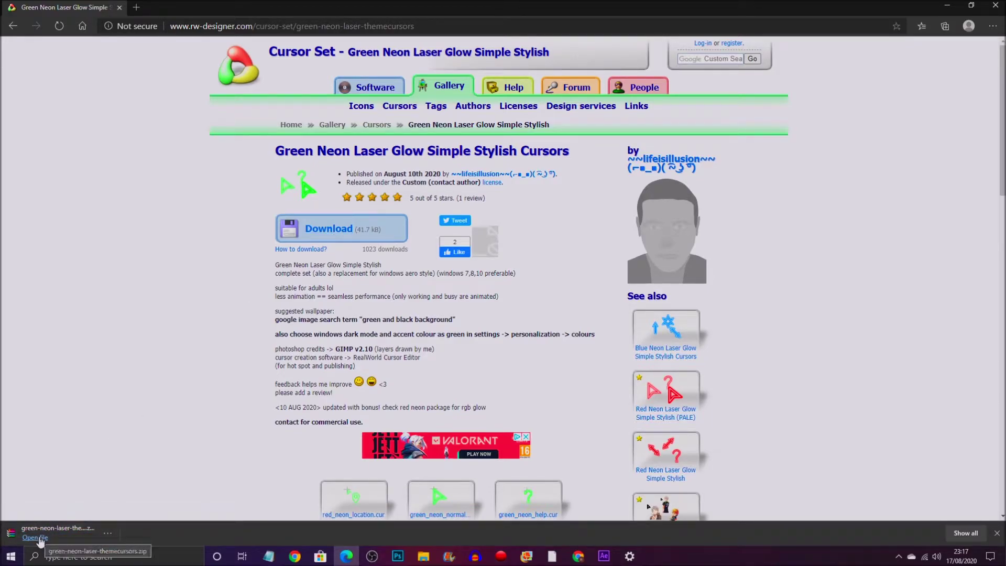
# Extract green-neon-laser-themecursors.zip to the Desktop in WinRAR, then minimise WinRAR and the browser
pyautogui.click(37, 538)
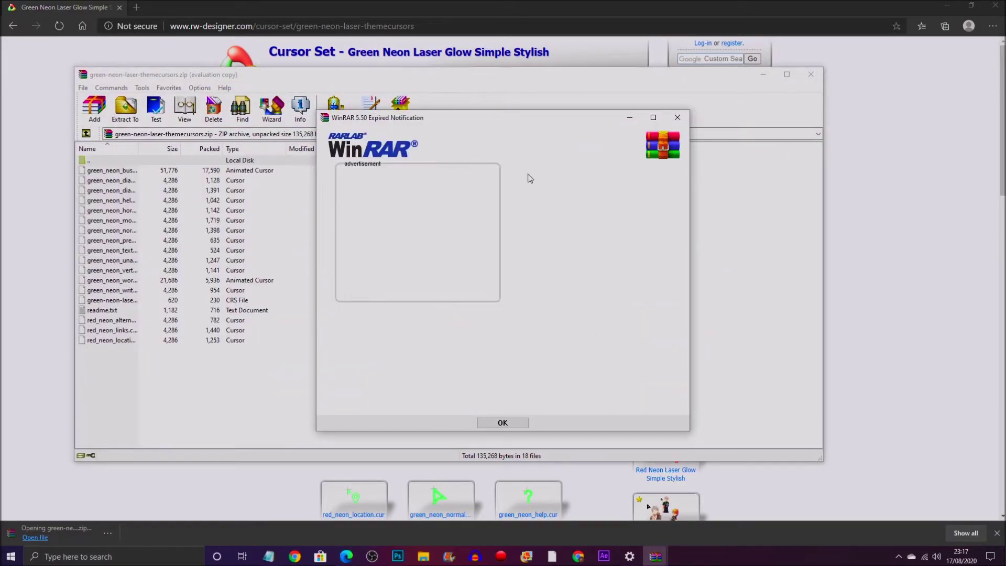
pyautogui.press('Return')
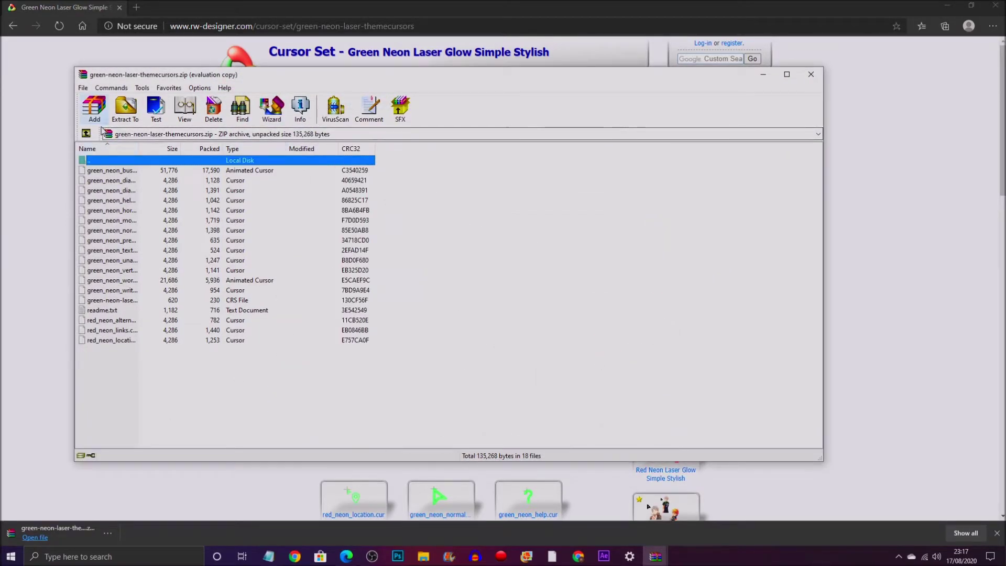
pyautogui.click(88, 135)
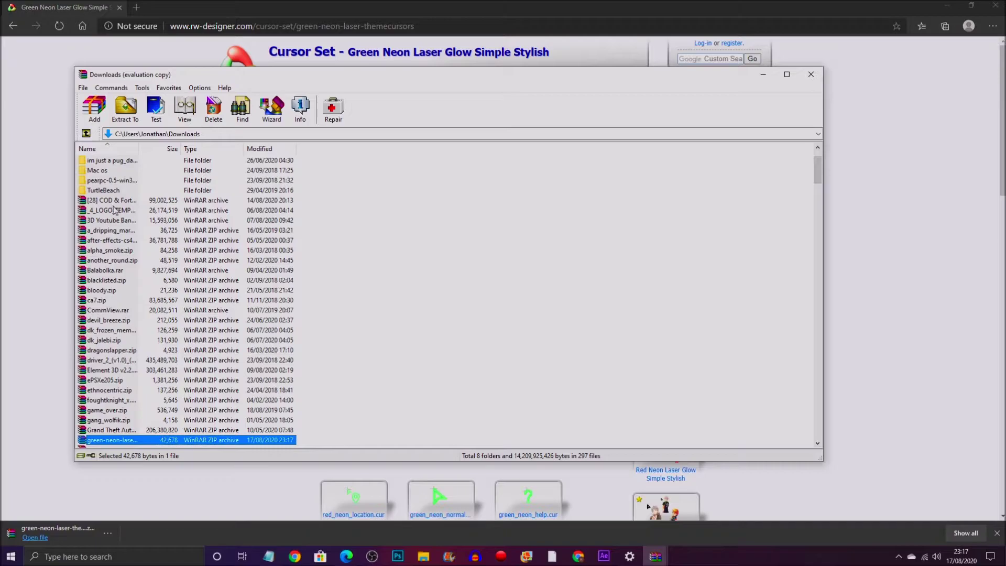
pyautogui.rightClick(156, 443)
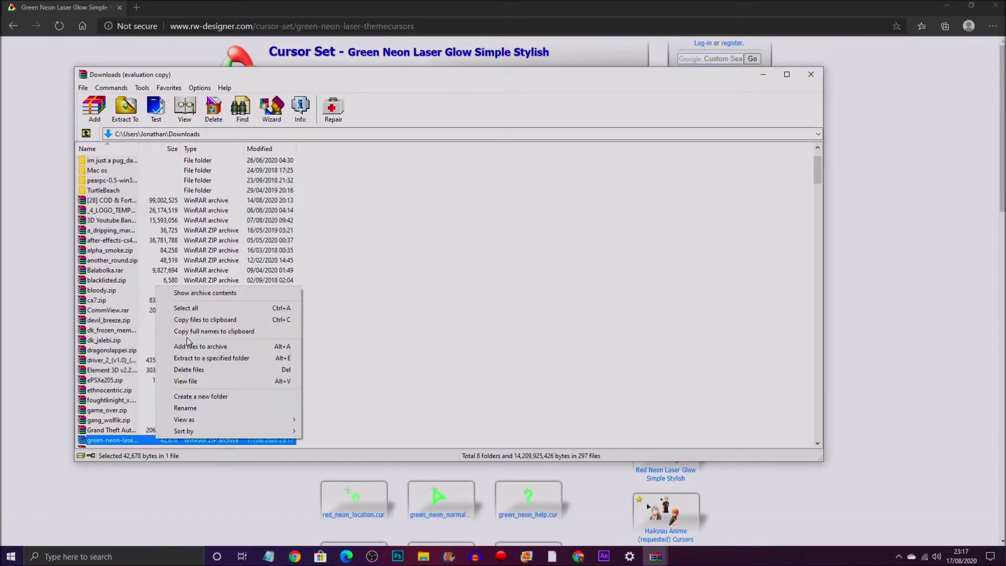
pyautogui.click(217, 358)
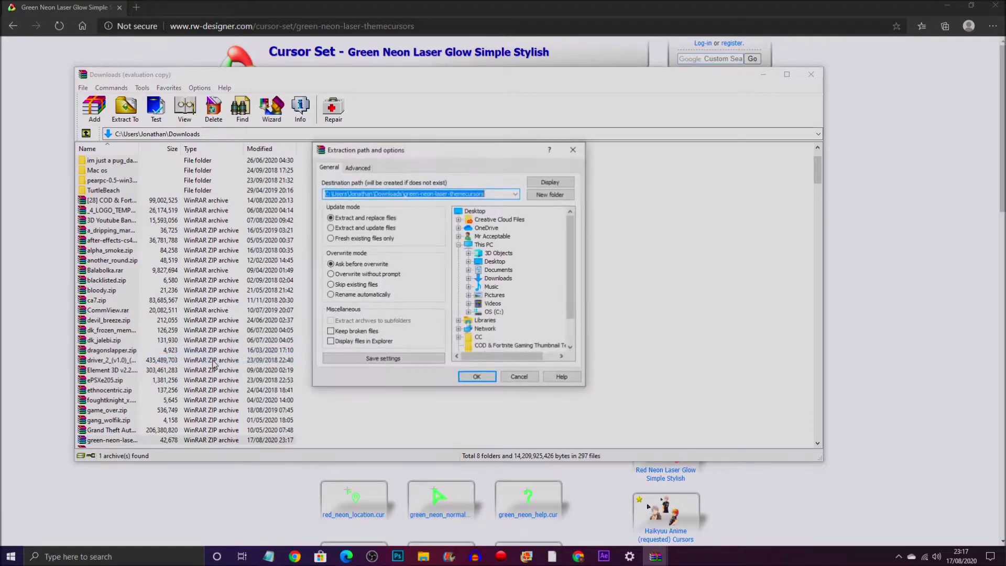
pyautogui.click(491, 376)
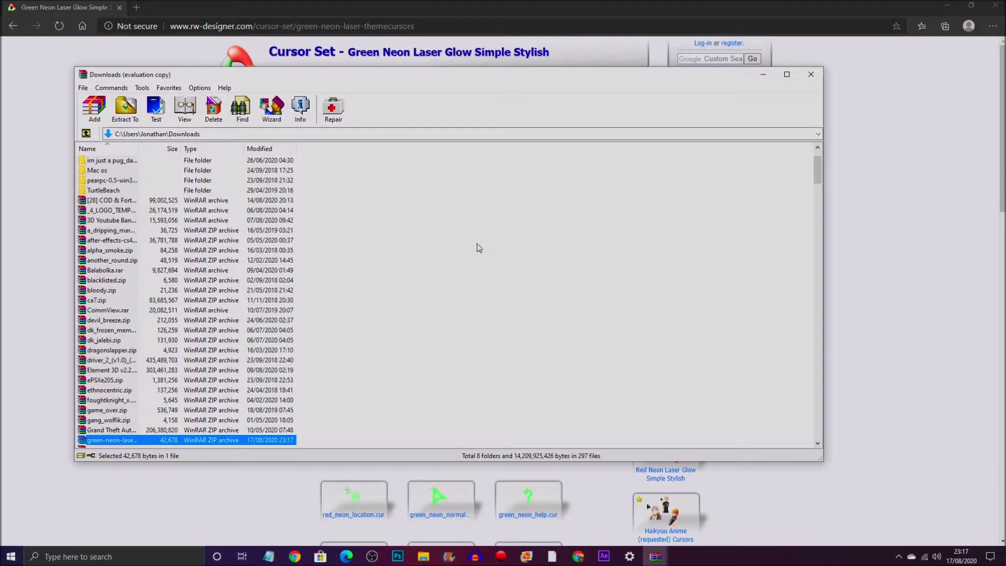
pyautogui.click(764, 77)
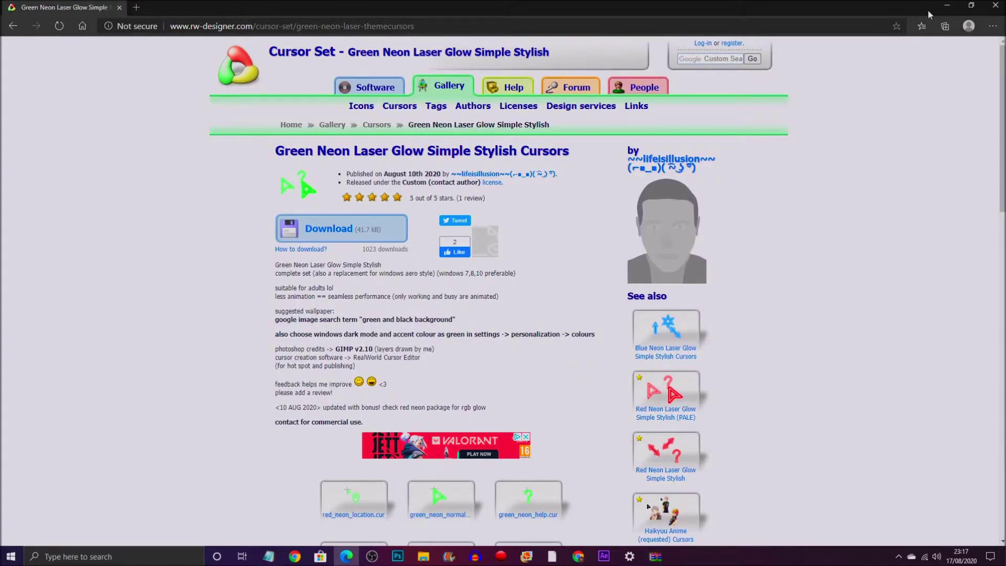
pyautogui.click(947, 6)
# Search Windows Settings for 'mou' and open the Mouse settings page
pyautogui.click(631, 556)
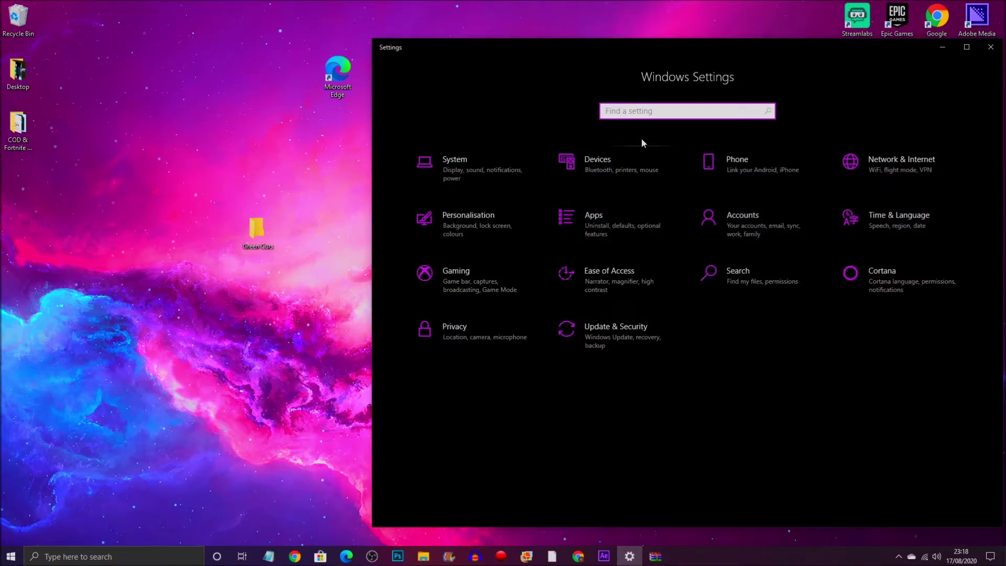
pyautogui.write('mou')
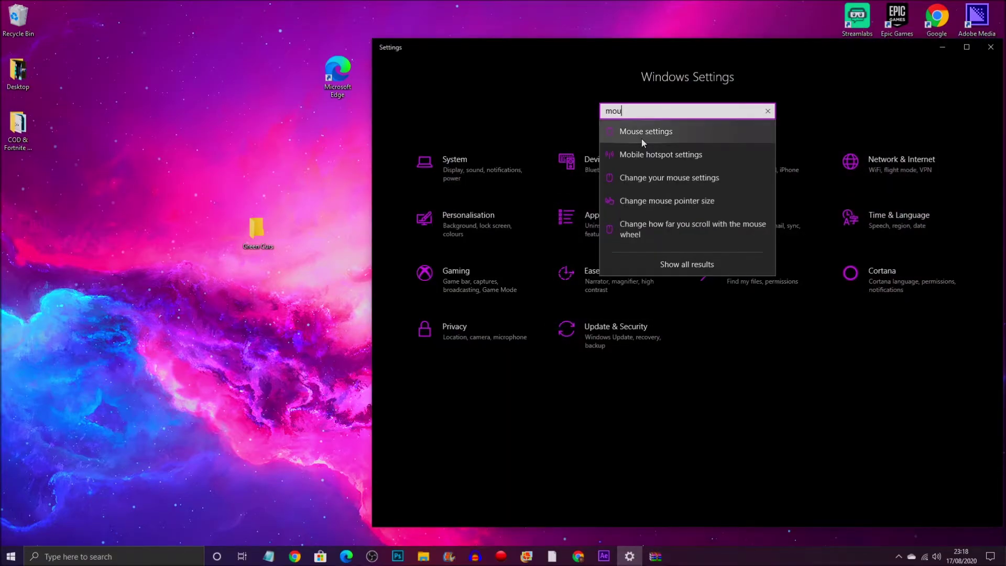
pyautogui.click(643, 137)
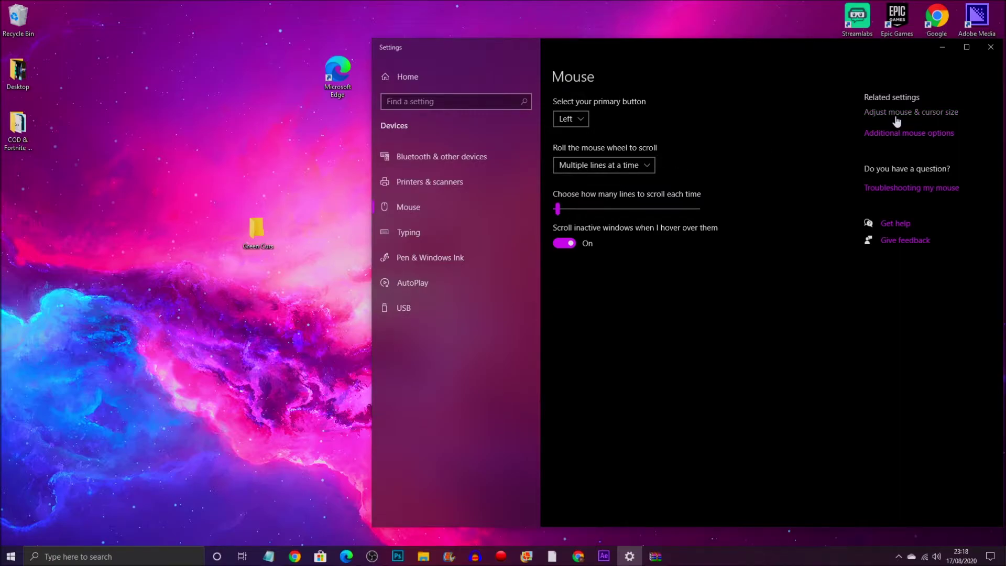
# Open Additional mouse options and show the Pointers tab of Mouse Properties
pyautogui.click(885, 134)
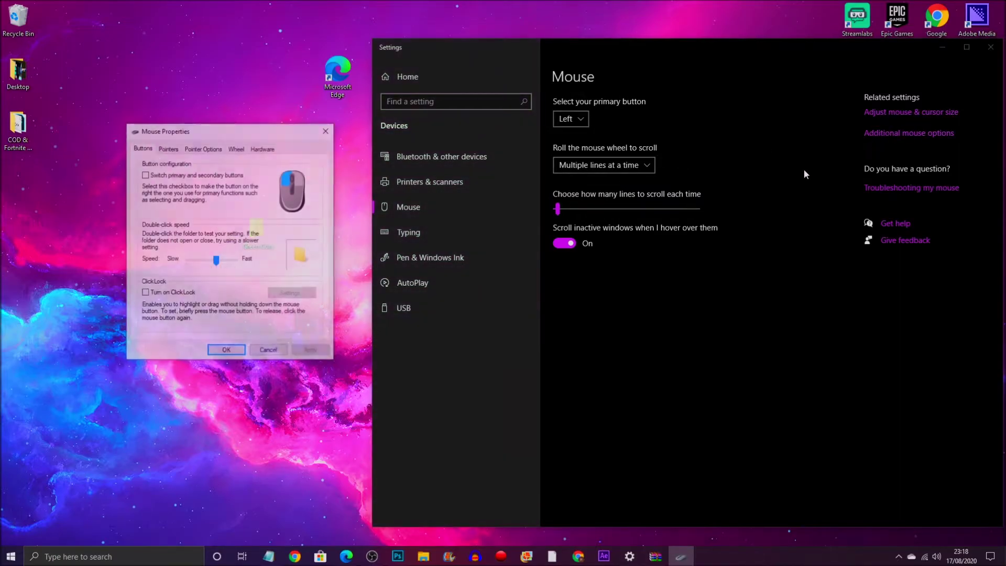
pyautogui.click(943, 48)
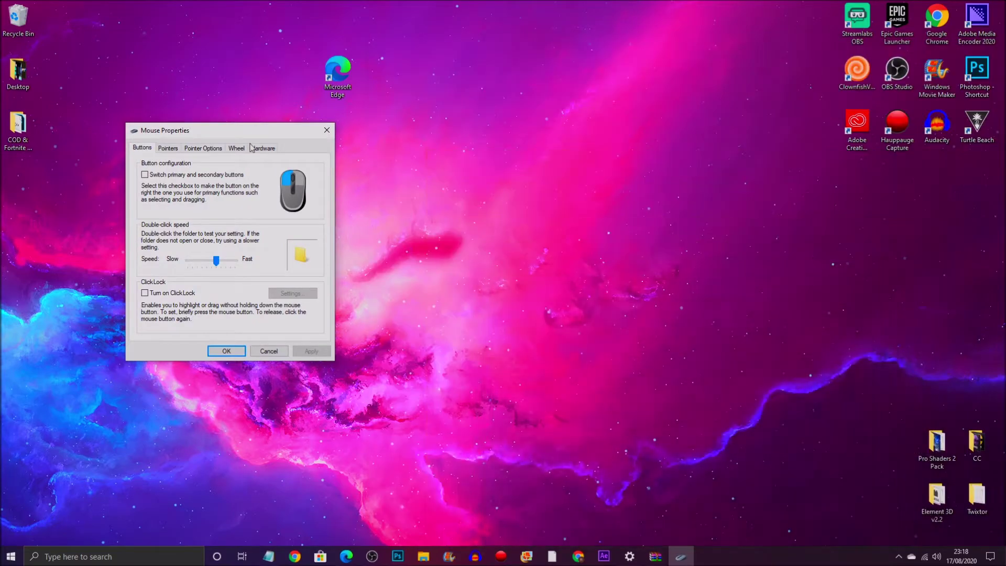
pyautogui.click(167, 149)
pyautogui.moveTo(267, 132); pyautogui.dragTo(656, 111)
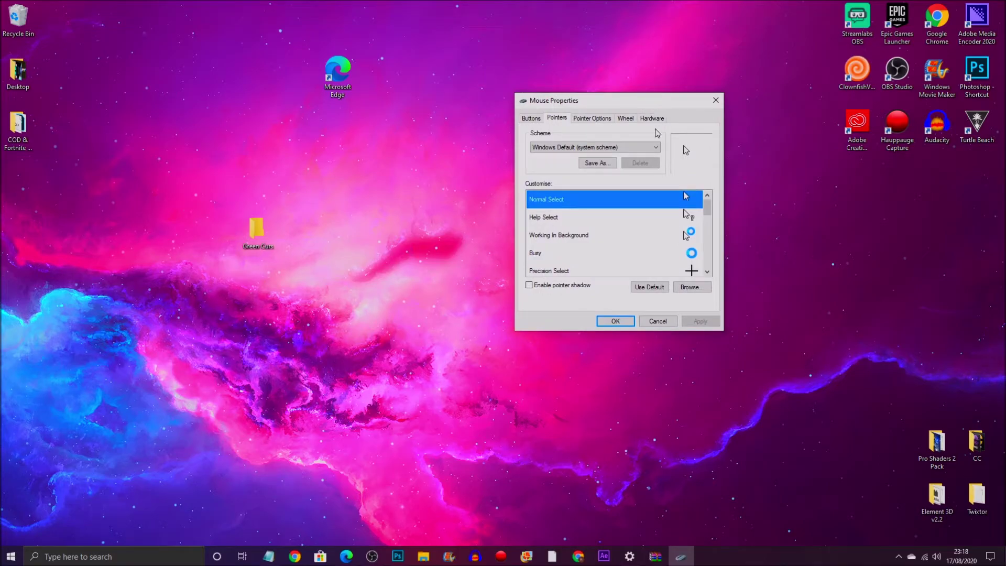
# Assign green_neon_normalselect from the Desktop's Green Curs folder to Normal Select
pyautogui.click(688, 287)
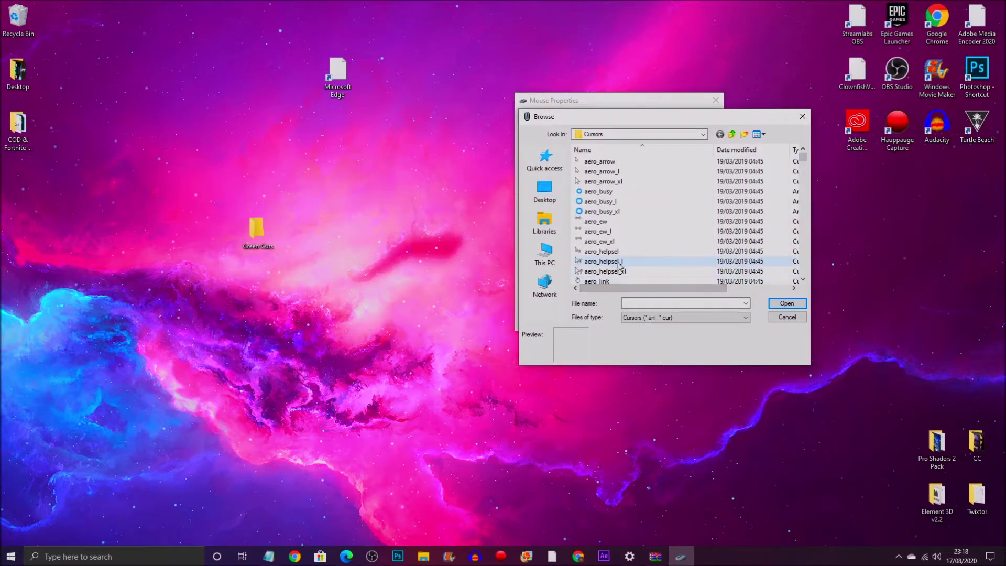
pyautogui.click(545, 191)
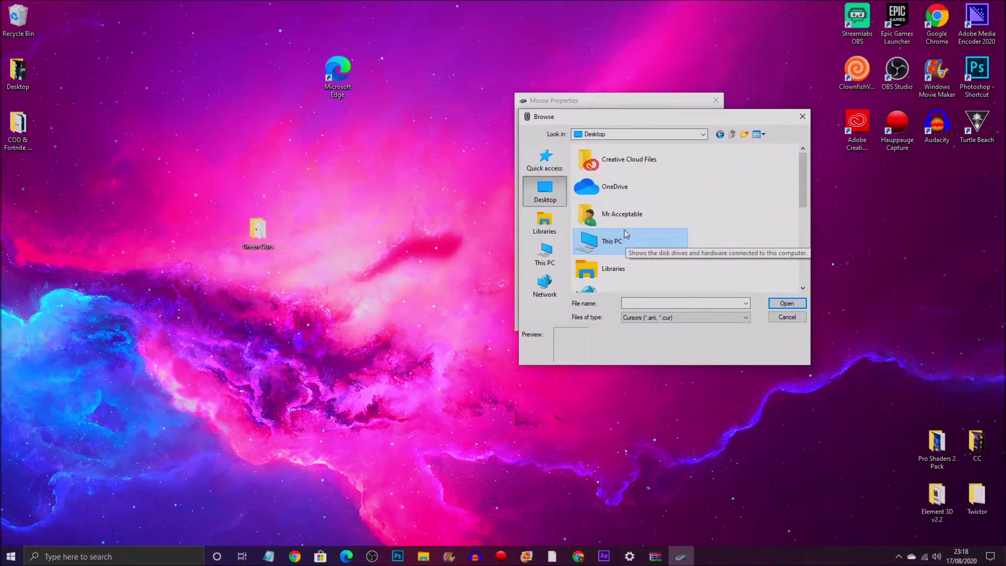
pyautogui.scroll(-2, 626, 234)
pyautogui.scroll(-2, 800, 239)
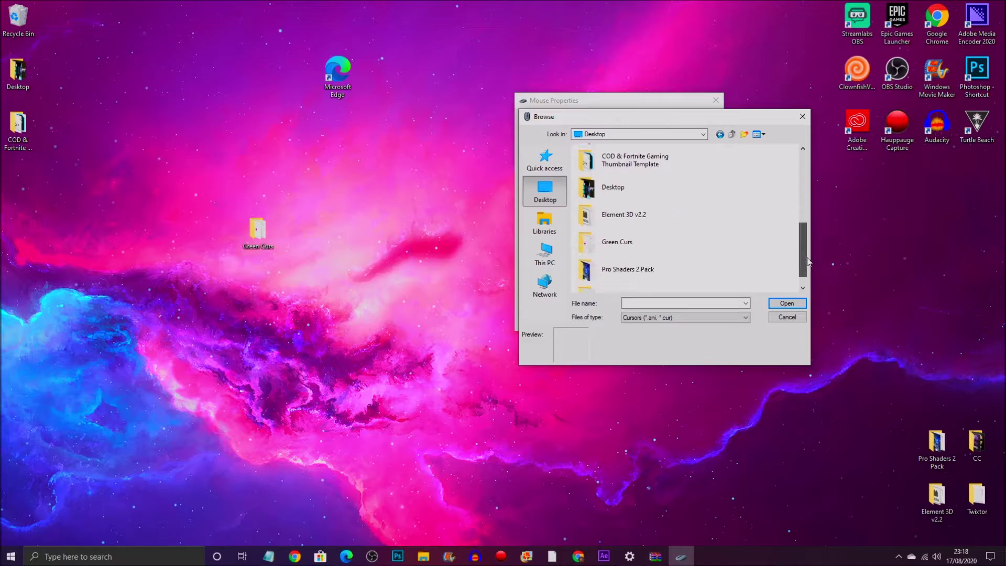
pyautogui.doubleClick(660, 230)
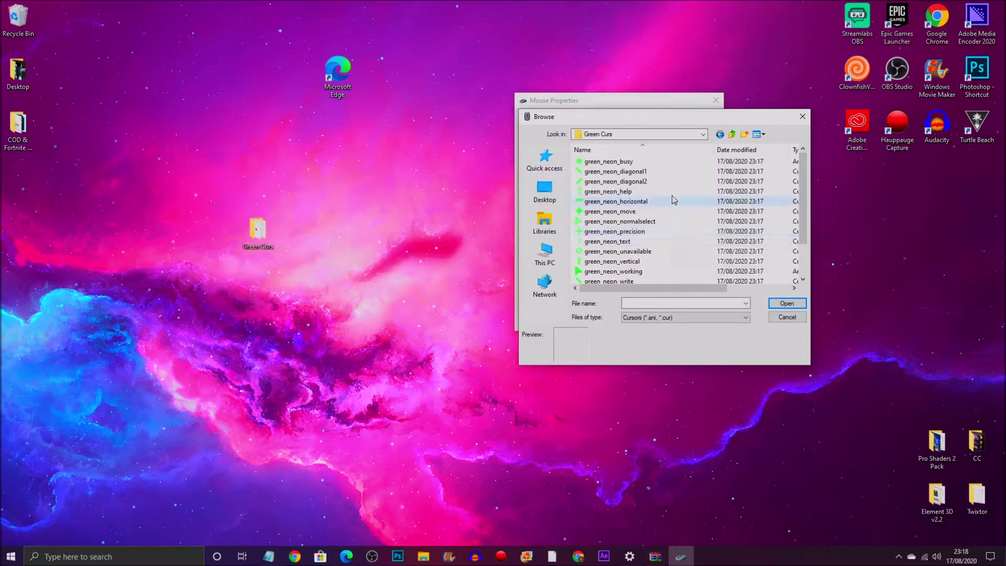
pyautogui.moveTo(696, 118); pyautogui.dragTo(803, 104)
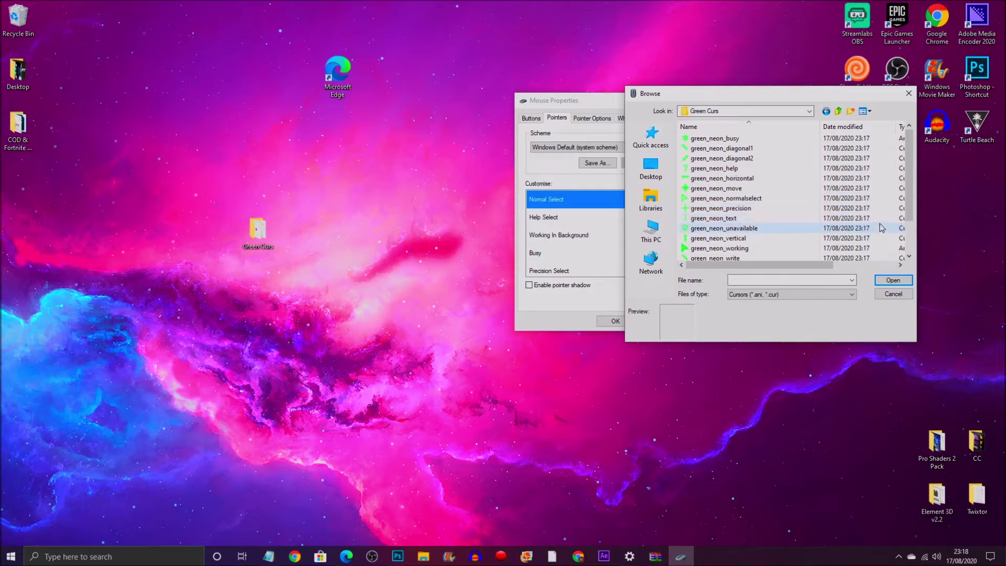
pyautogui.moveTo(911, 214)
pyautogui.mouseDown()
pyautogui.moveTo(908, 248)
pyautogui.moveTo(910, 220)
pyautogui.mouseUp()
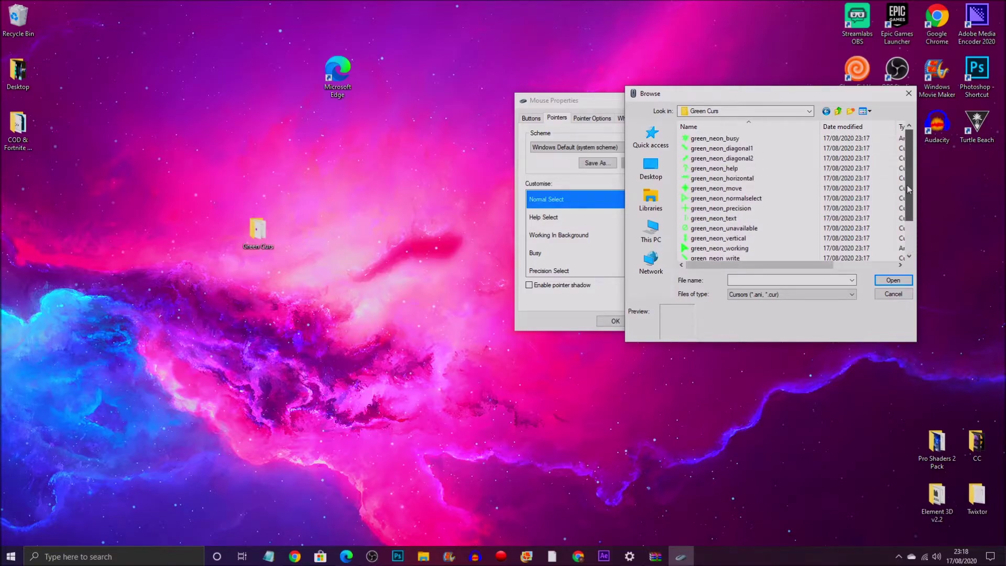
pyautogui.click(792, 198)
pyautogui.click(895, 280)
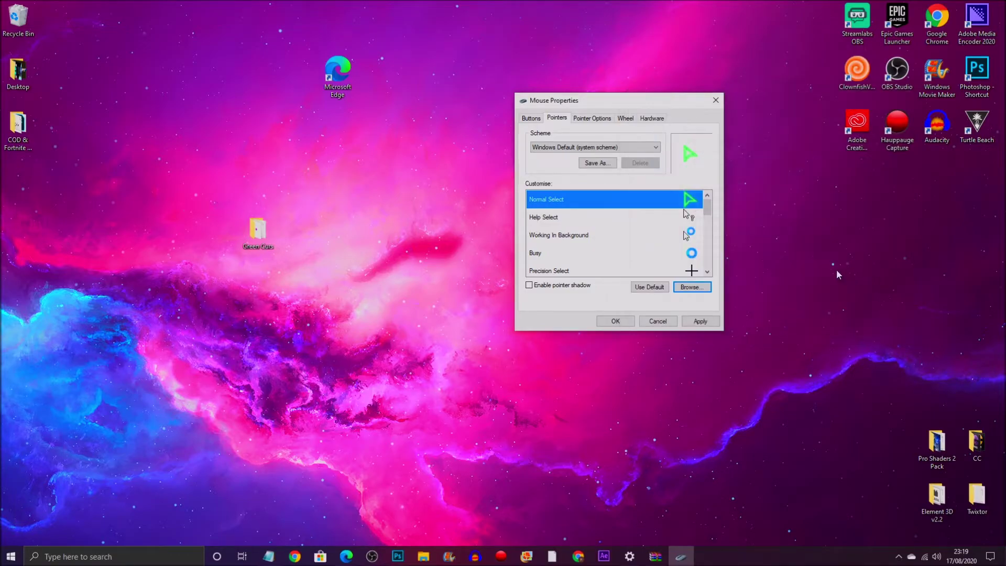
# Preview green_neon_diagonal1 for Help Select without choosing it, then apply the green cursor set
pyautogui.doubleClick(684, 212)
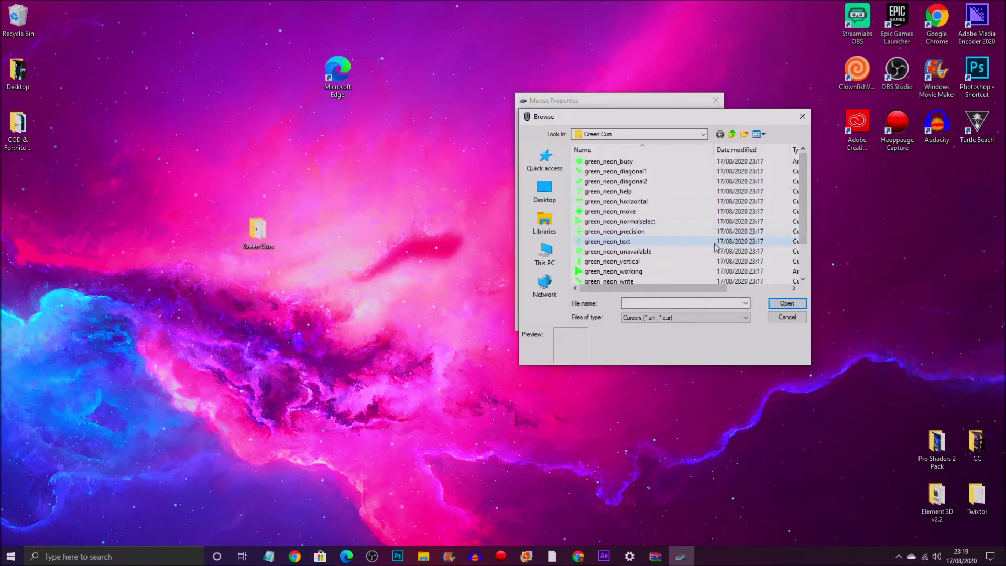
pyautogui.scroll(-1, 776, 220)
pyautogui.scroll(1, 800, 204)
pyautogui.click(616, 171)
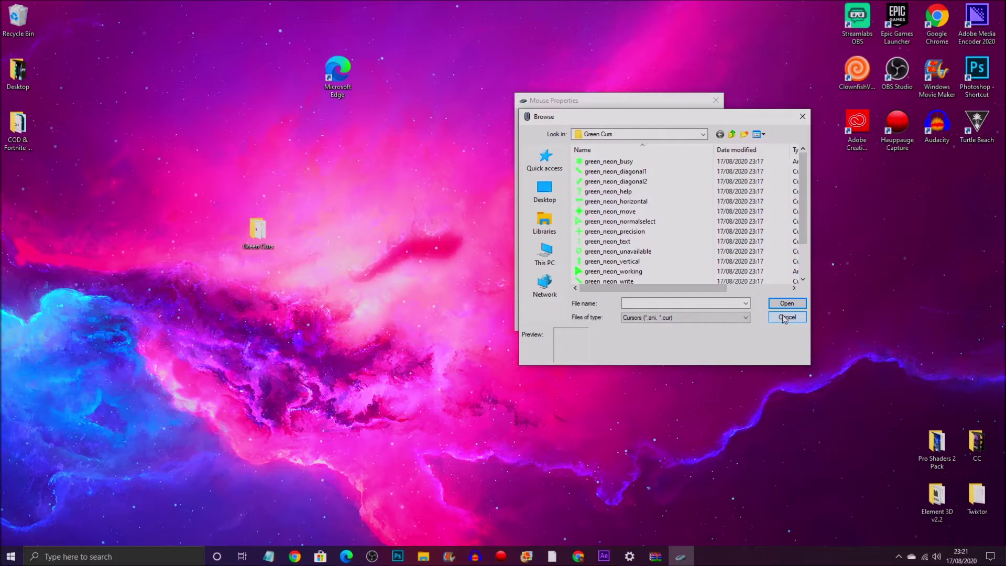
pyautogui.click(802, 116)
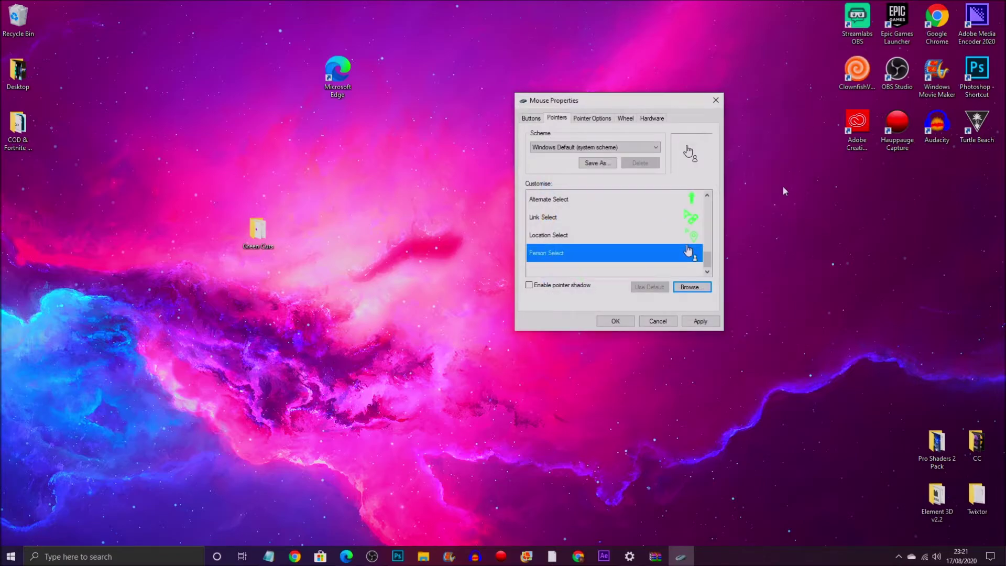
pyautogui.moveTo(708, 264); pyautogui.dragTo(719, 247)
pyautogui.click(701, 320)
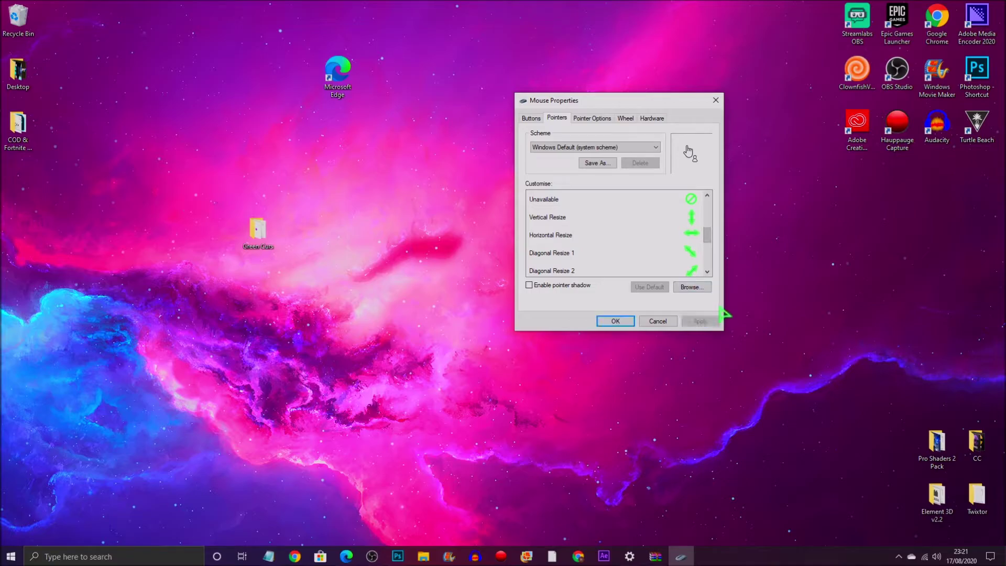
# Close Mouse Properties with OK, keeping the green neon cursors
pyautogui.click(611, 320)
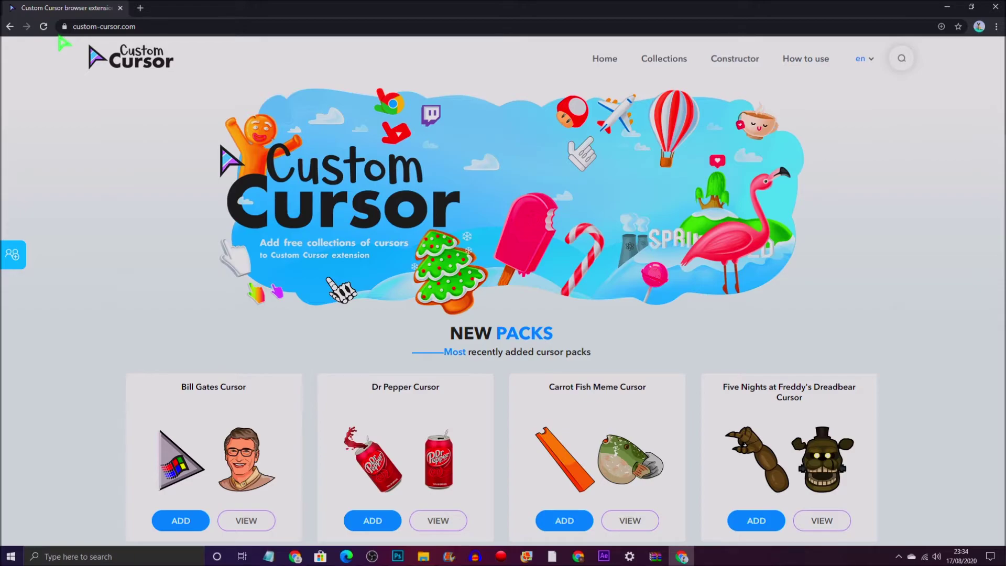
# Add Custom Cursor for Chrome from the Chrome Web Store and confirm the extension install
pyautogui.scroll(-4, 438, 350)
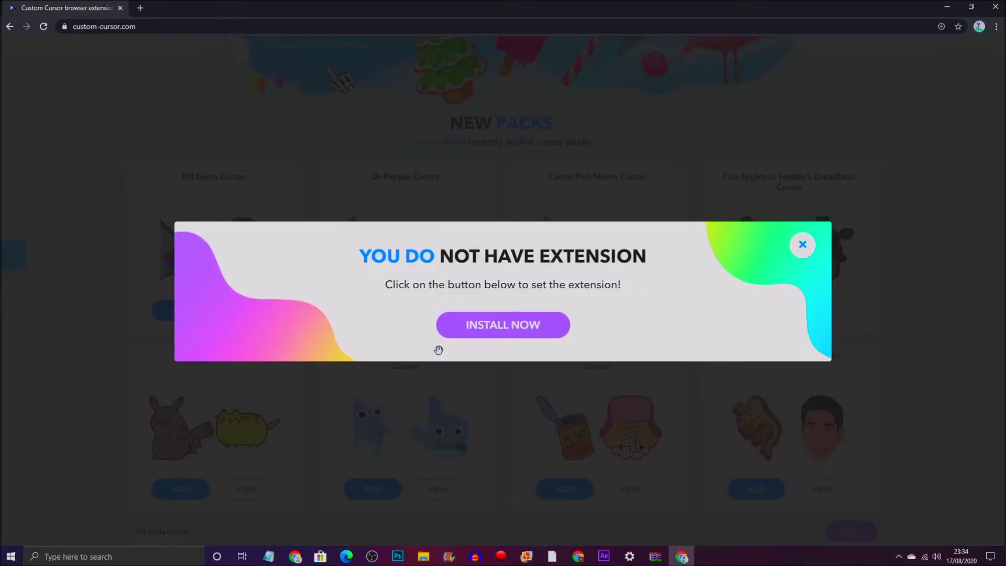
pyautogui.click(480, 332)
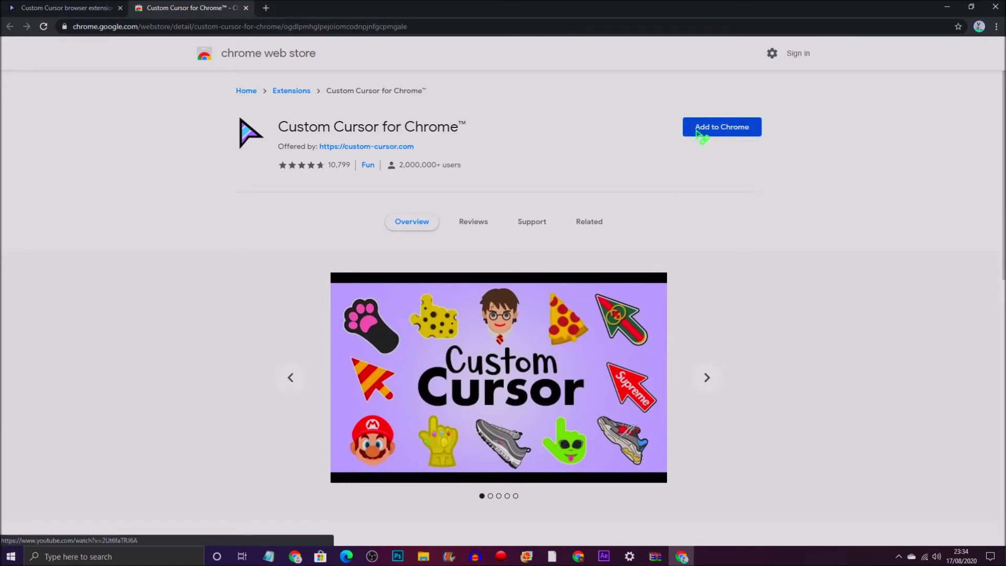
pyautogui.click(701, 135)
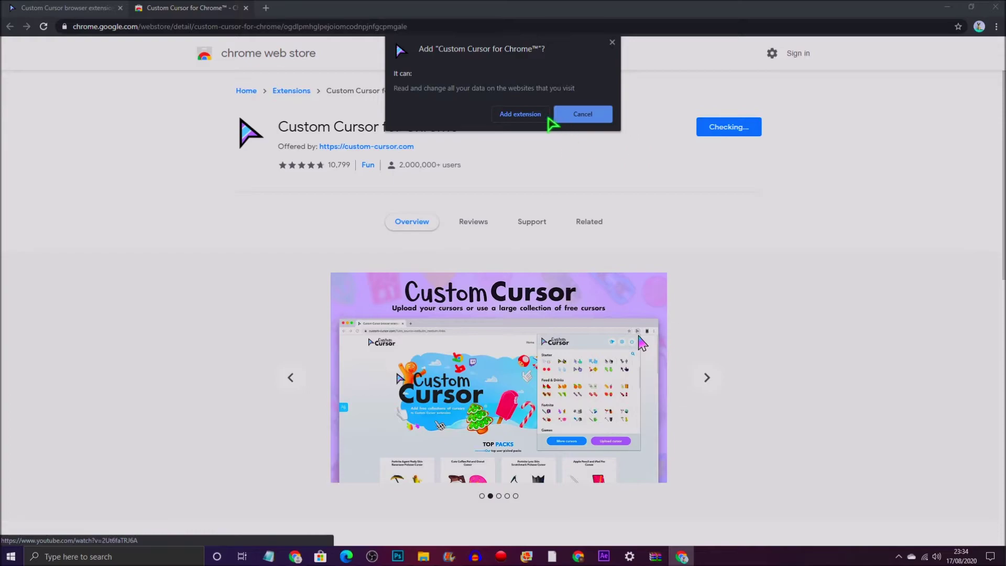
pyautogui.click(525, 117)
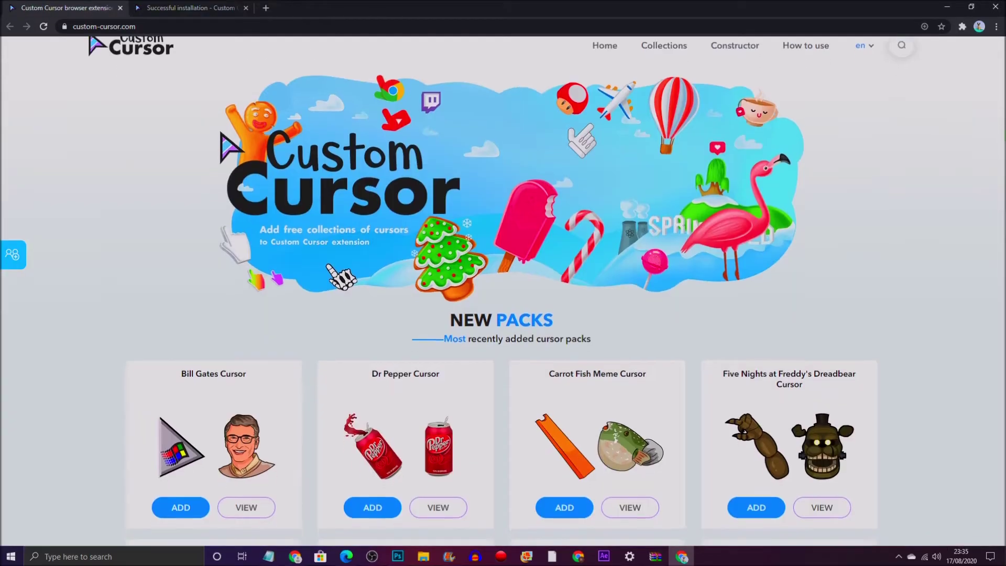
pyautogui.scroll(-8, 1005, 200)
# Add the Pusheenachu cursor pack to the extension
pyautogui.scroll(2, 502, 291)
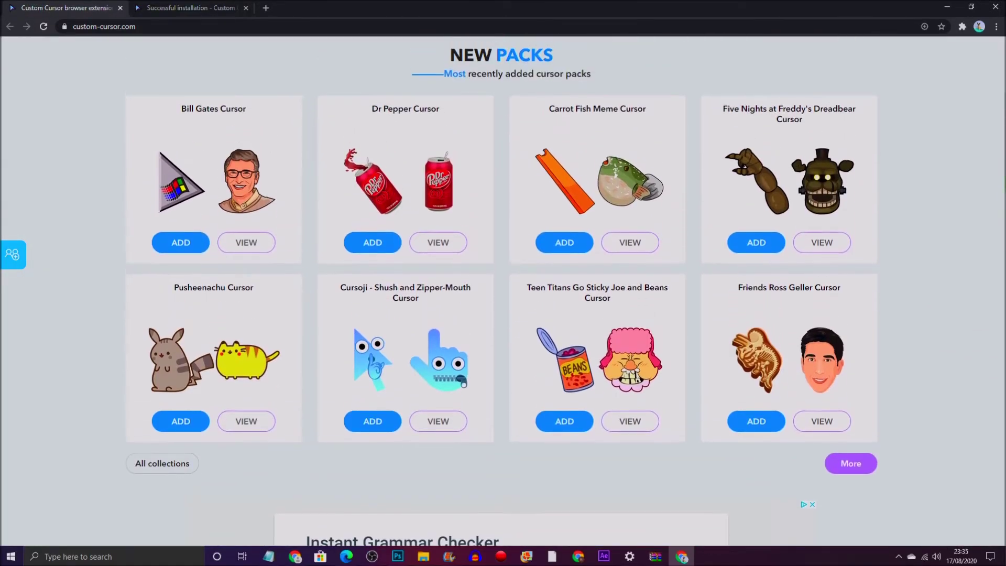
pyautogui.click(181, 422)
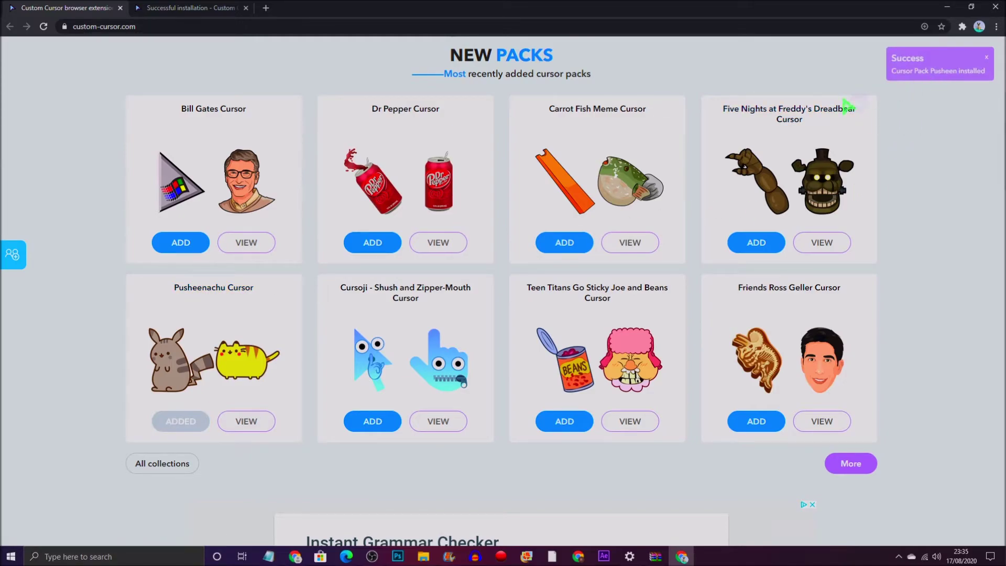
pyautogui.scroll(5, 636, 157)
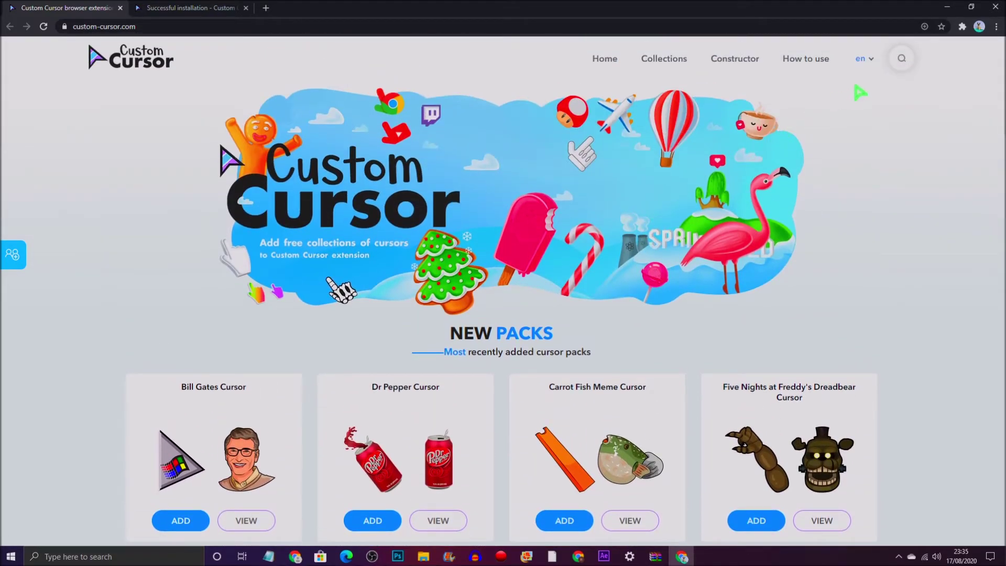
# On the Collections page, add the Roblox and Materials cursor collections
pyautogui.click(664, 58)
pyautogui.scroll(-5, 544, 332)
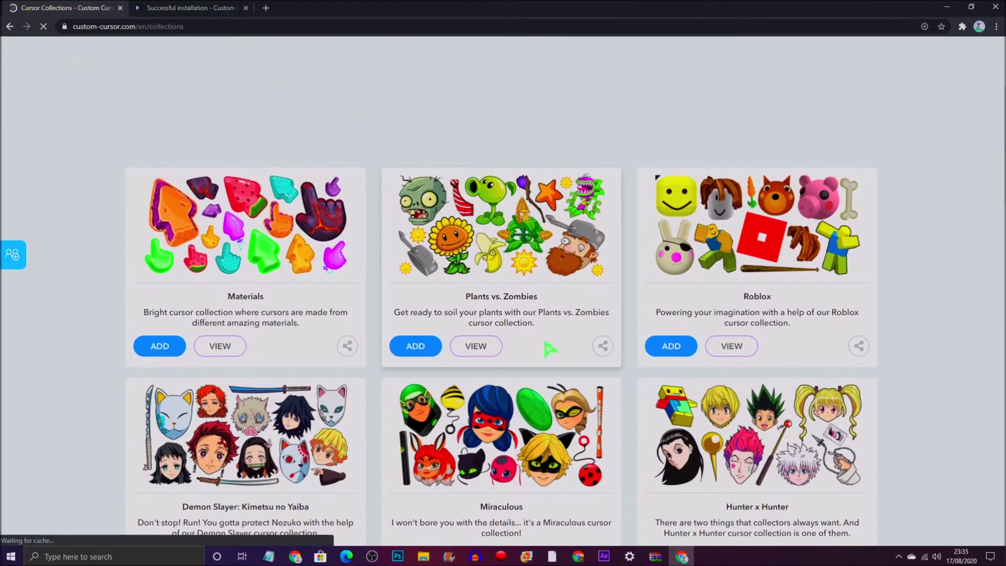
pyautogui.scroll(-2, 545, 332)
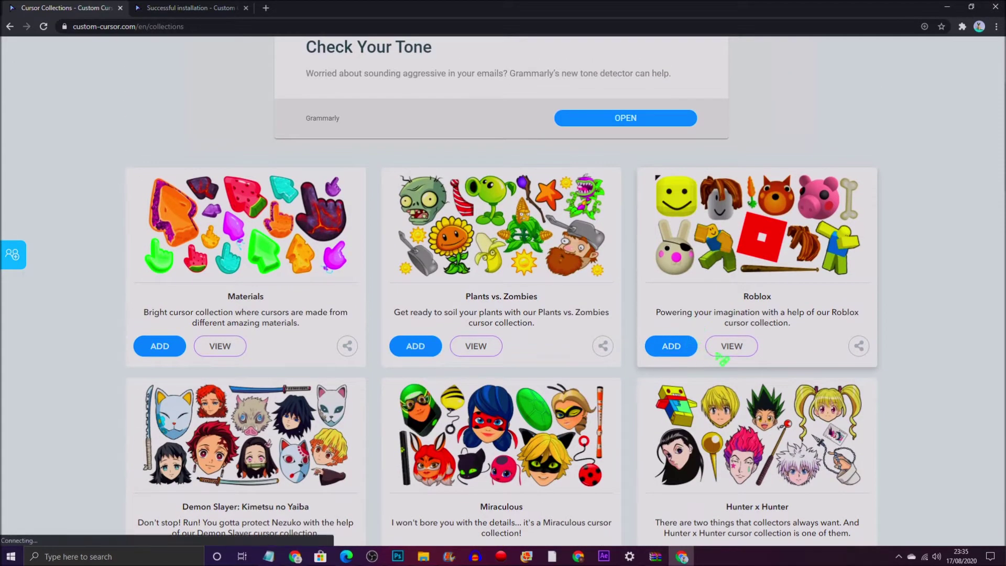
pyautogui.click(676, 347)
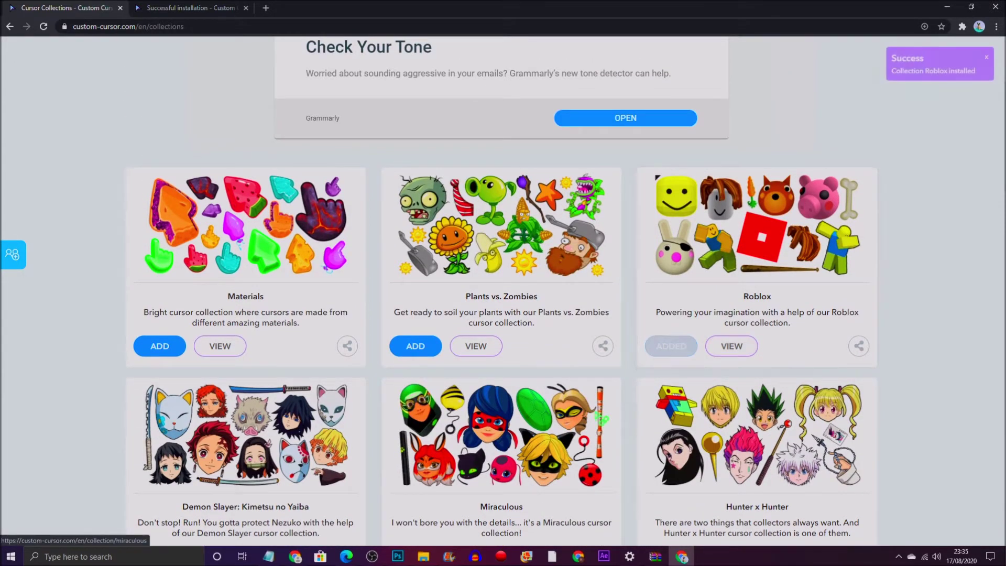
pyautogui.click(160, 348)
pyautogui.scroll(-4, 388, 456)
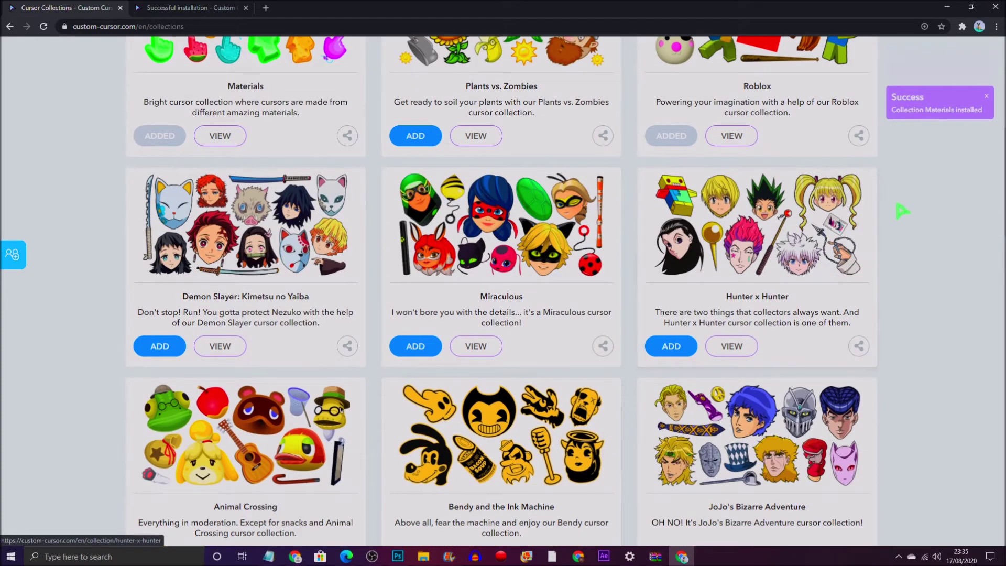
# Pin the Custom Cursor extension to the Chrome toolbar
pyautogui.click(962, 26)
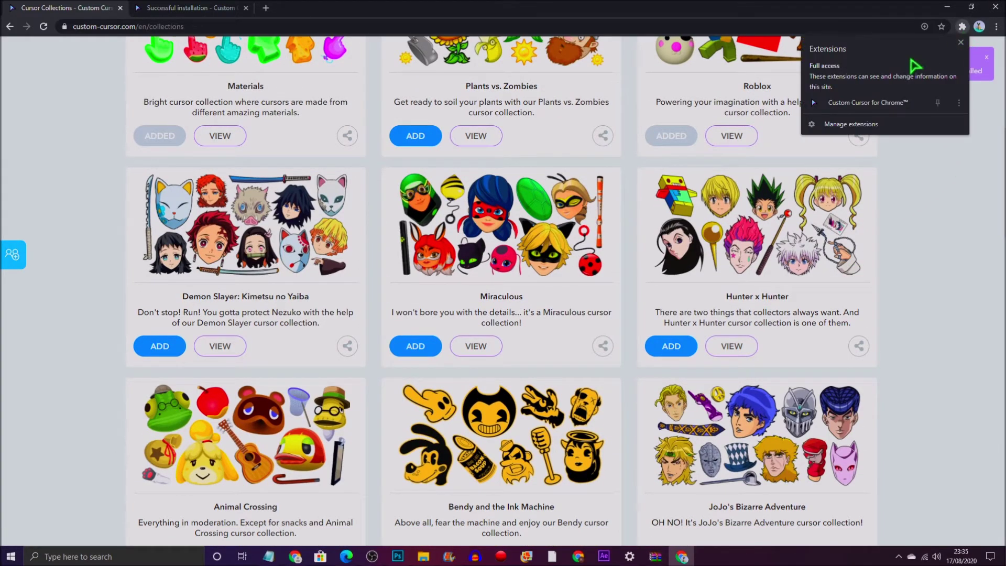
pyautogui.click(852, 103)
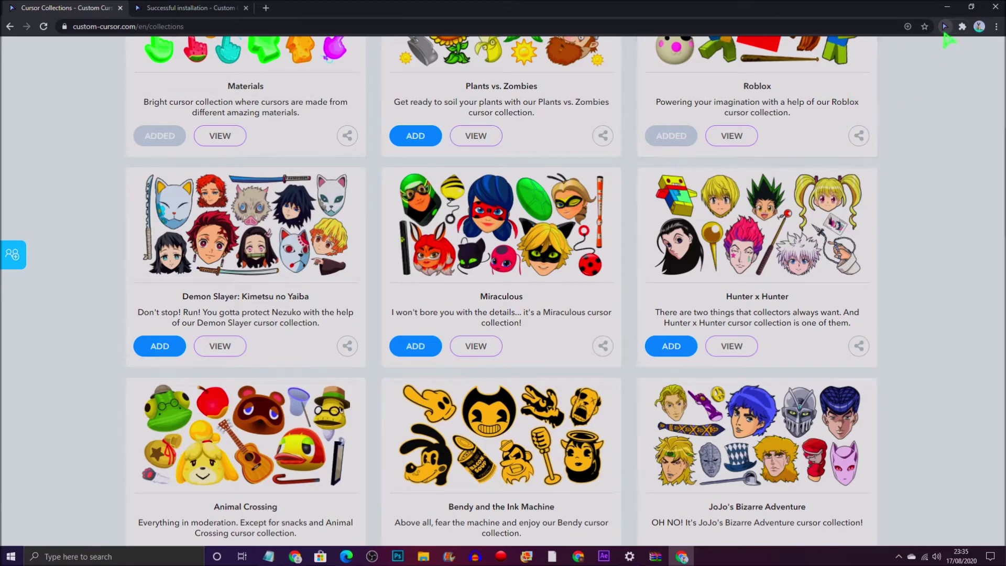
pyautogui.click(961, 28)
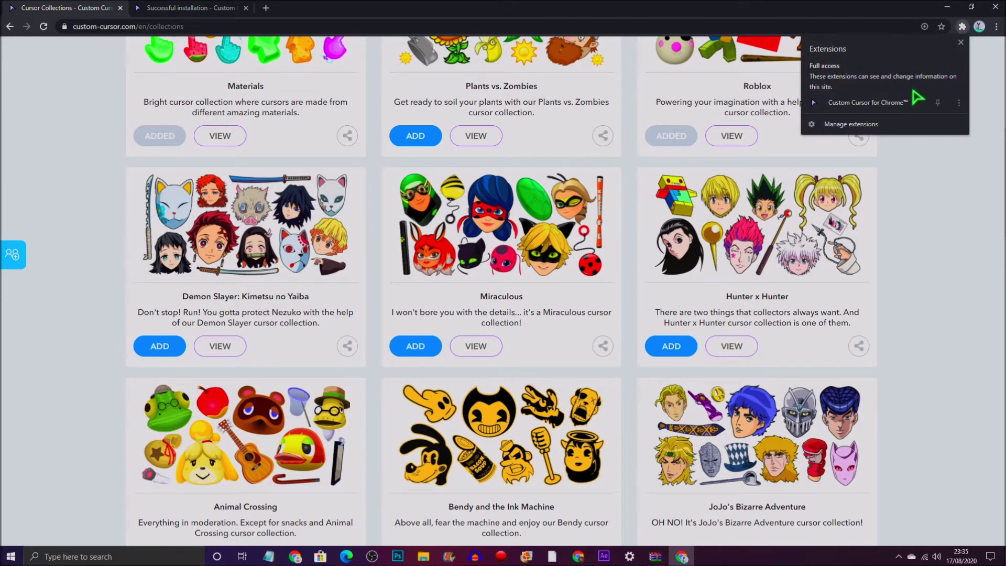
pyautogui.click(912, 104)
# In Custom Cursor's collection, try a Cartoons set and cyan Starter hand, settling on the blue Starter set
pyautogui.click(945, 26)
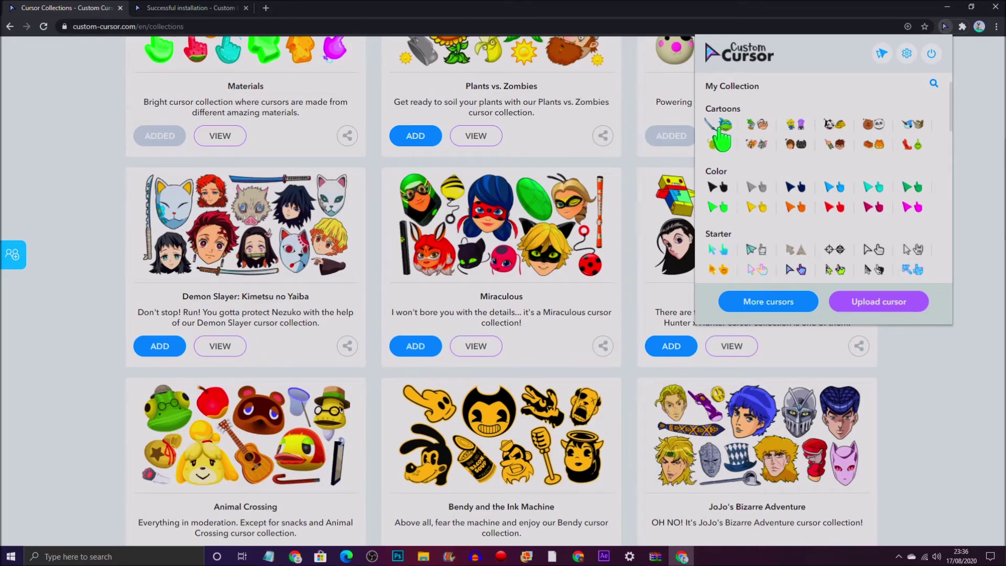
pyautogui.click(717, 124)
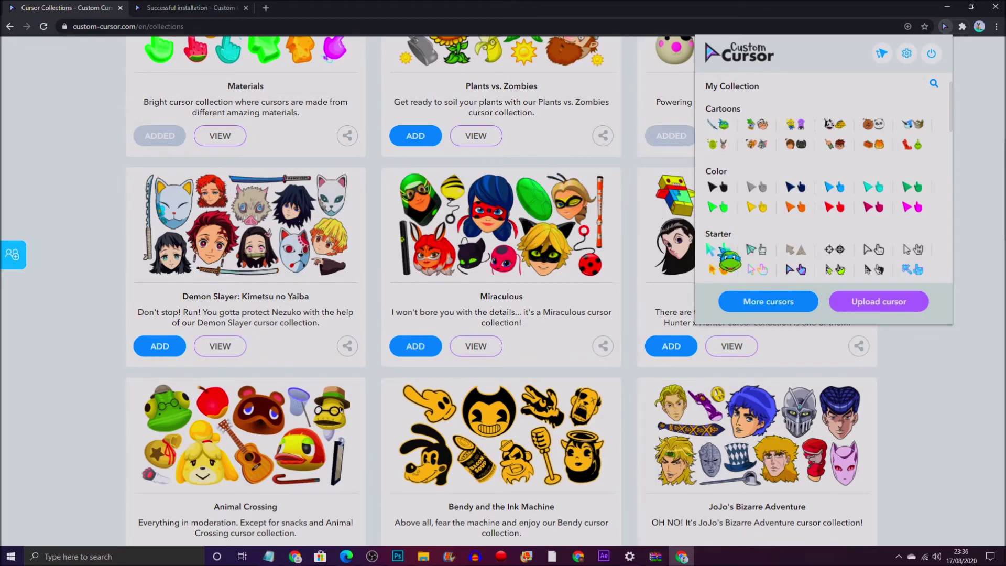
pyautogui.click(718, 251)
pyautogui.scroll(-2, 876, 259)
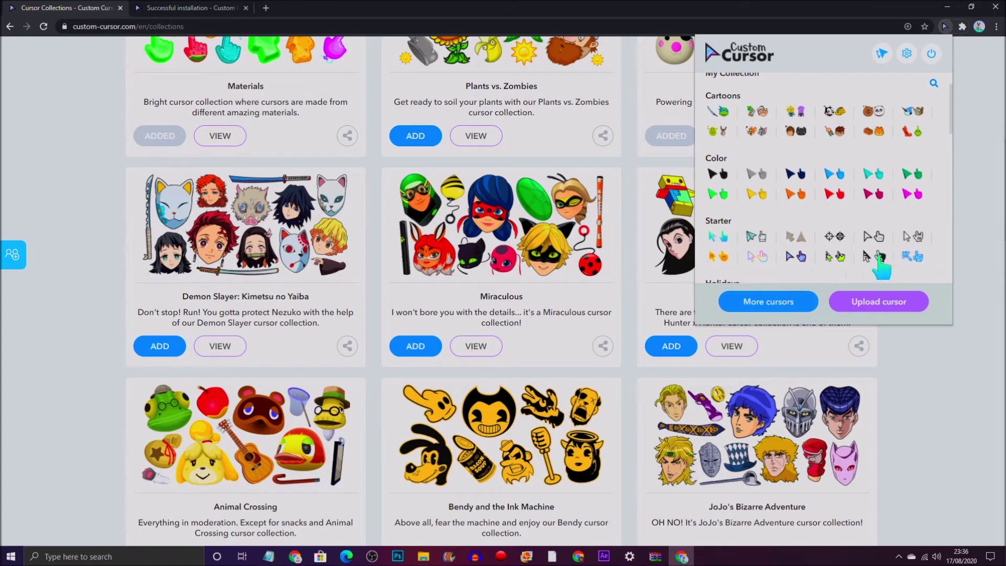
pyautogui.click(913, 164)
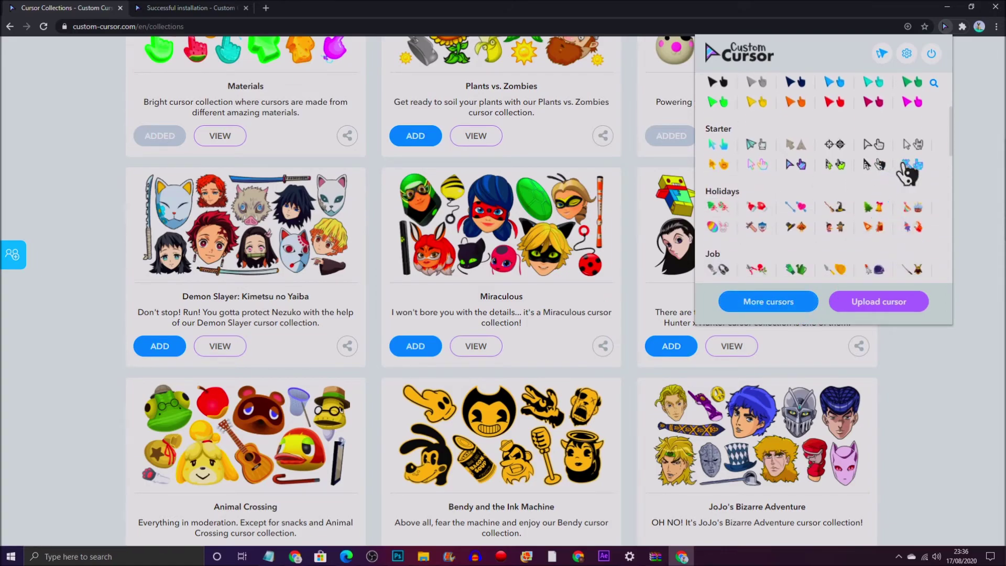